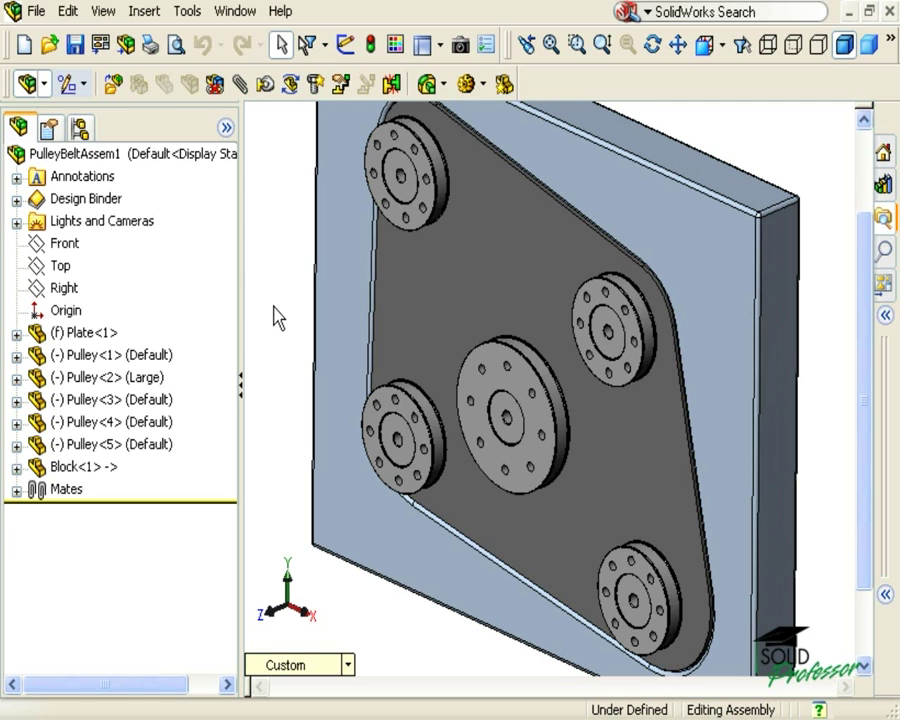
Step: Start a Belt/Chain assembly feature and add the cylindrical faces of Pulley-1, Pulley-5, Pulley-2, Pulley-4 and Pulley-3 as belt members, in that order
{"action": "left_click", "coordinate": [213, 156]}
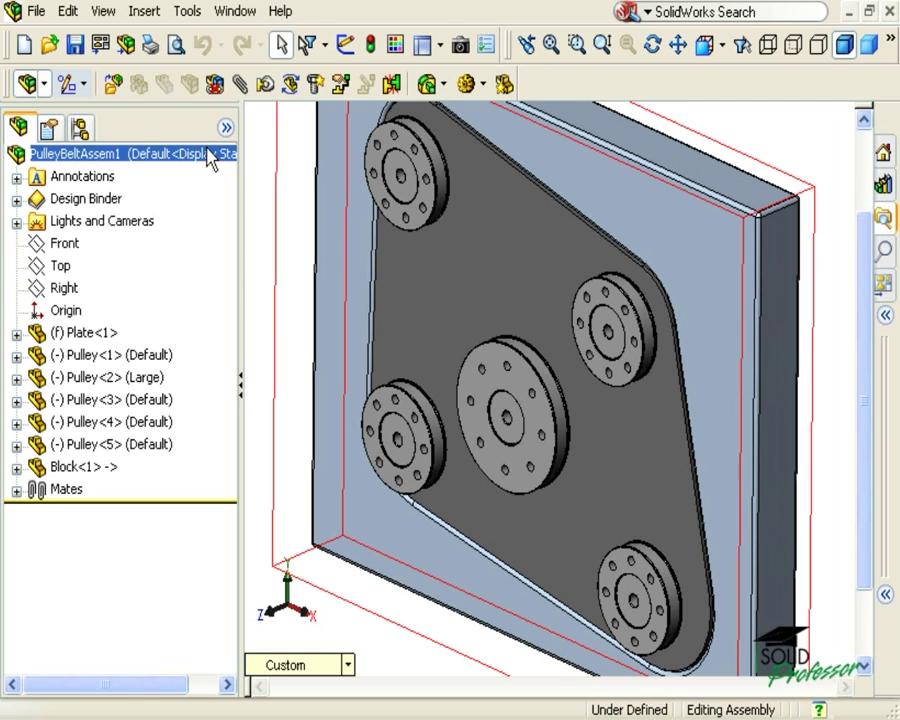
{"action": "left_click", "coordinate": [144, 12]}
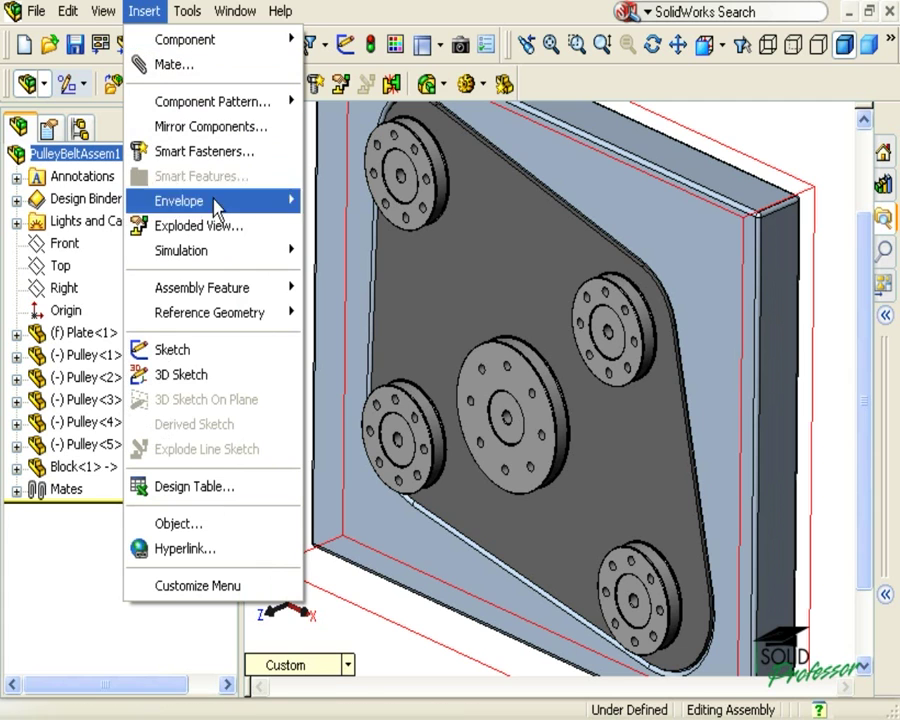
{"action": "mouse_move", "coordinate": [240, 293]}
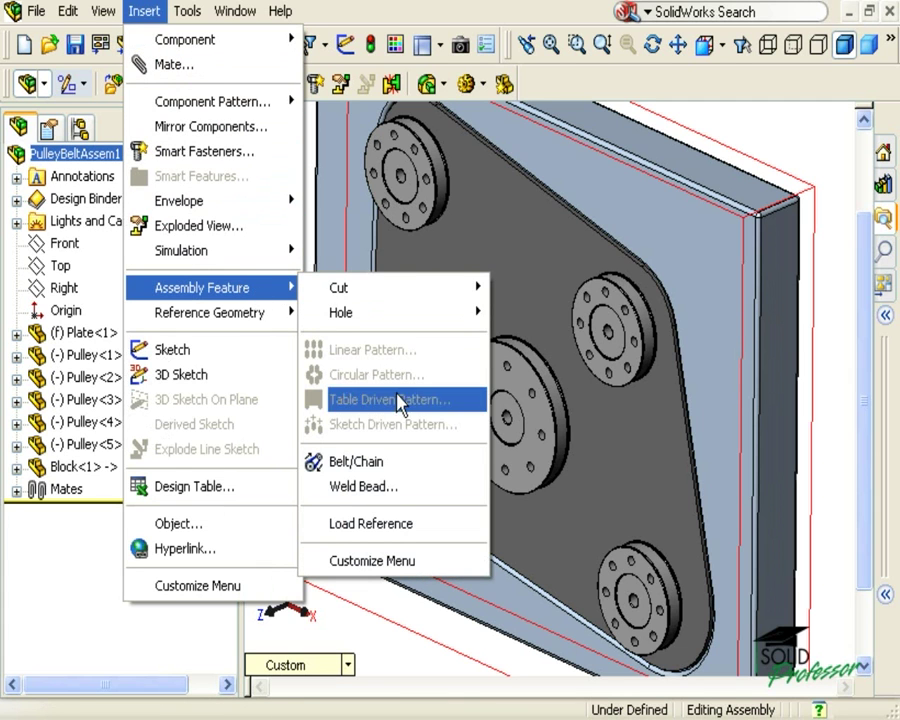
{"action": "left_click", "coordinate": [390, 466]}
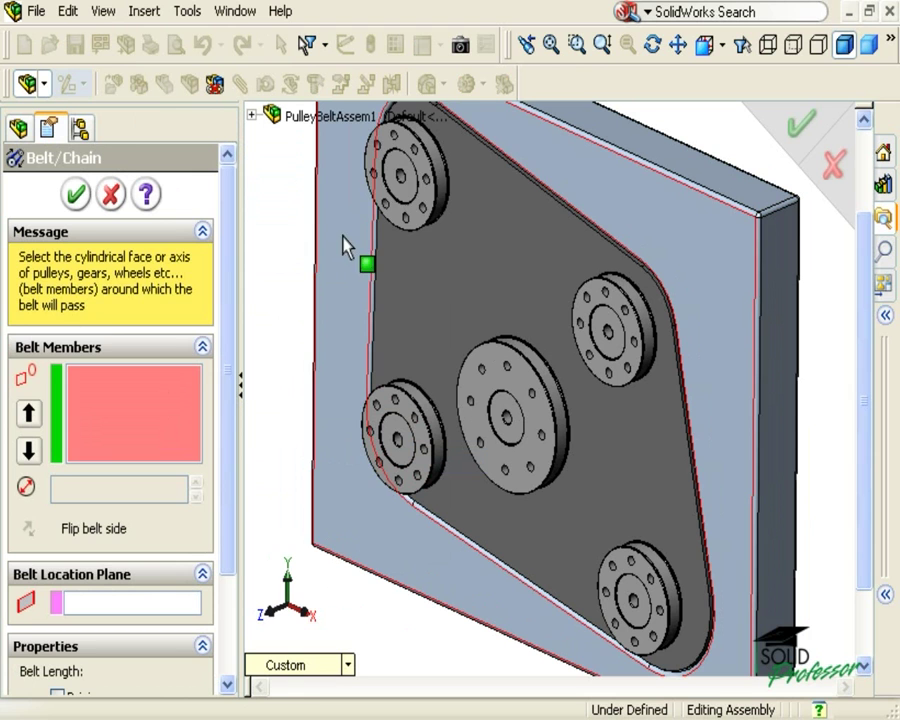
{"action": "left_click", "coordinate": [435, 156]}
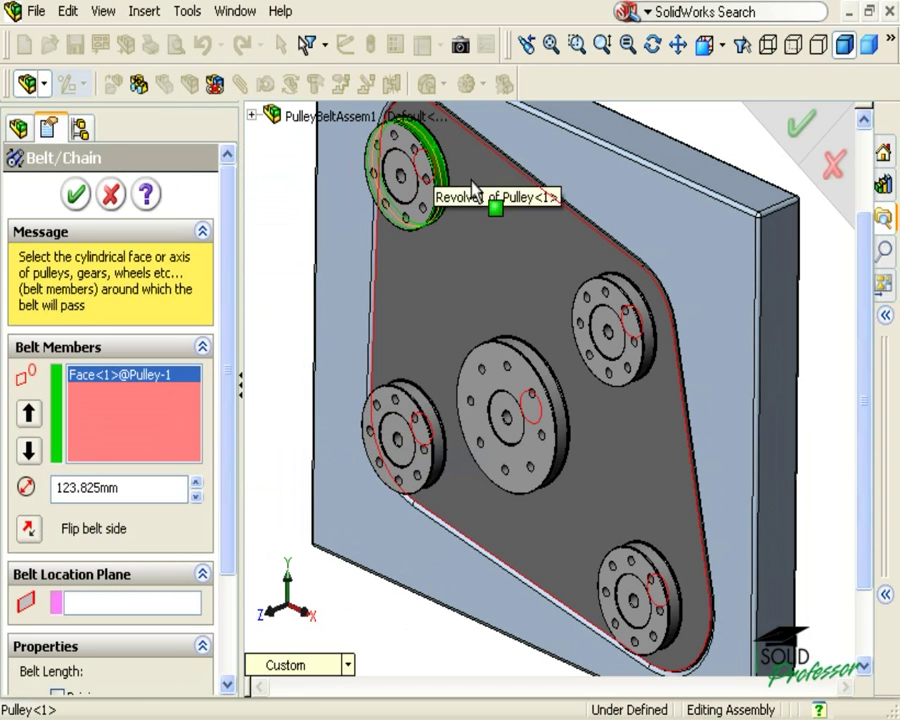
{"action": "left_click", "coordinate": [623, 293]}
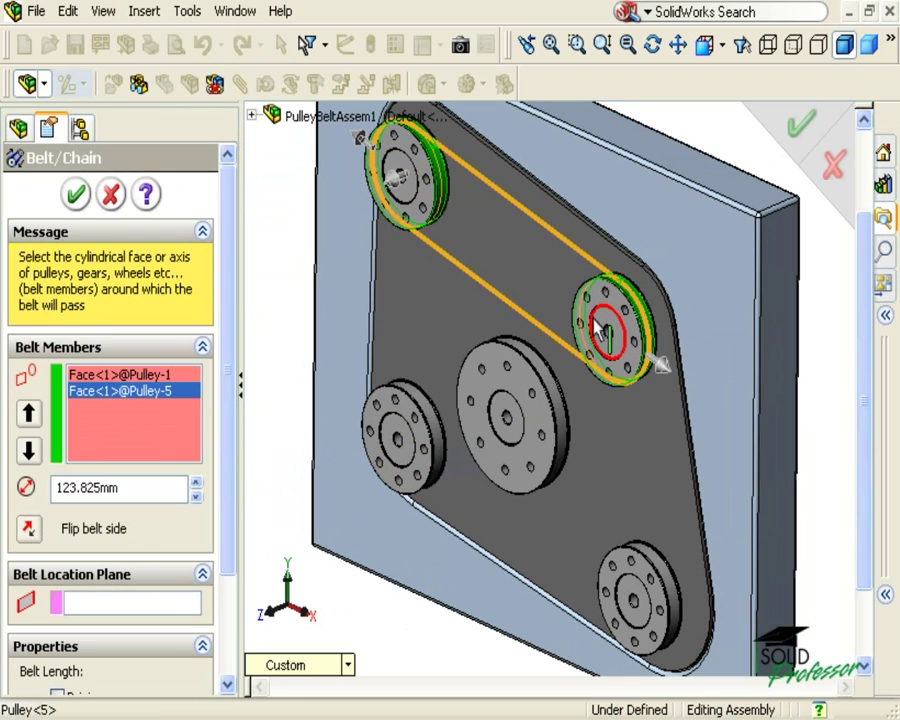
{"action": "left_click", "coordinate": [543, 378]}
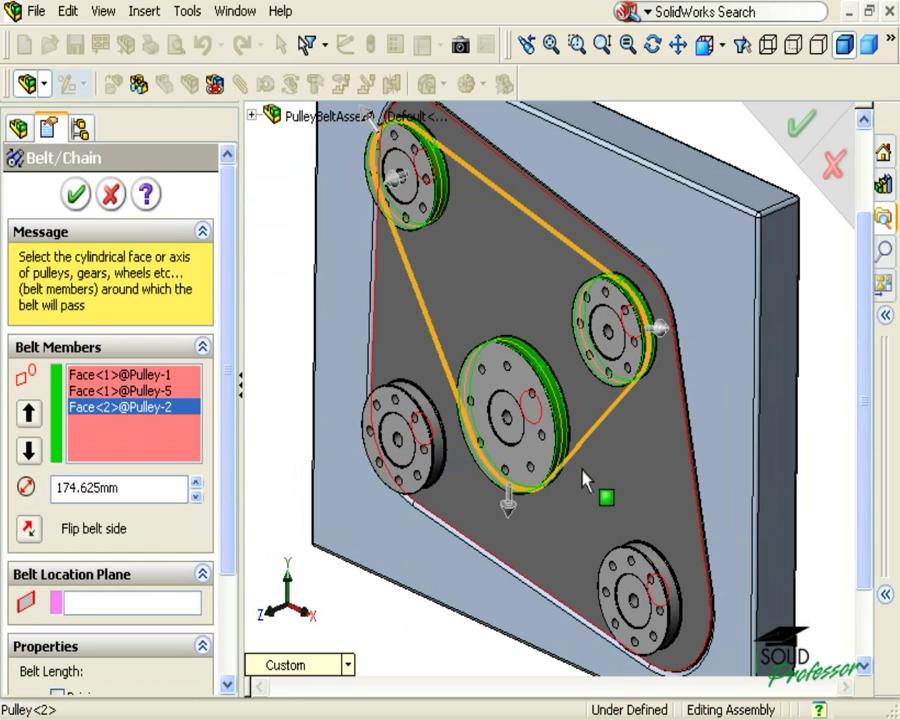
{"action": "left_click", "coordinate": [651, 566]}
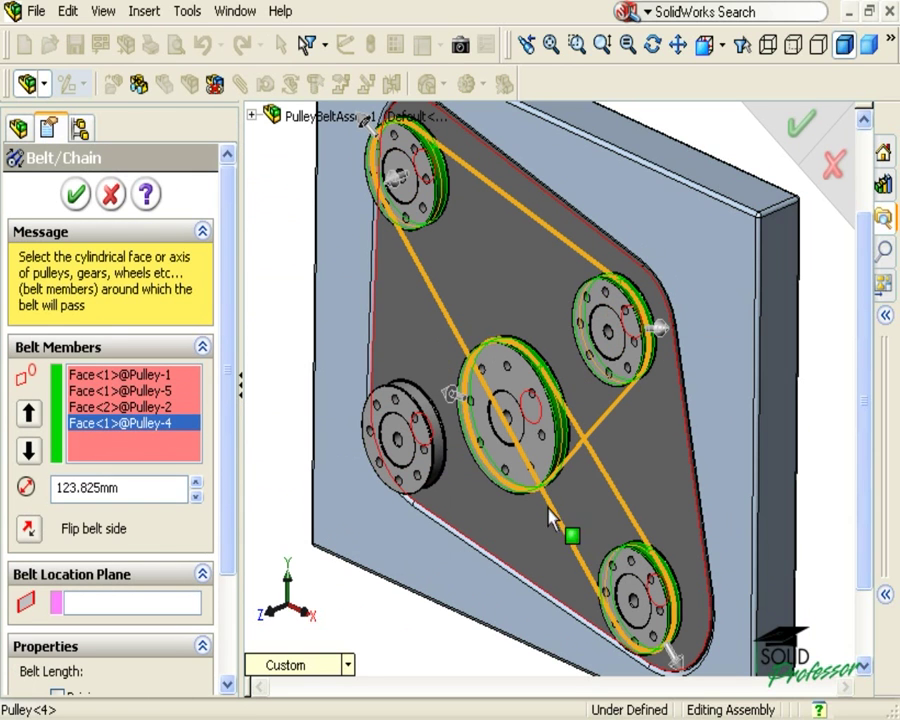
{"action": "left_click", "coordinate": [440, 448]}
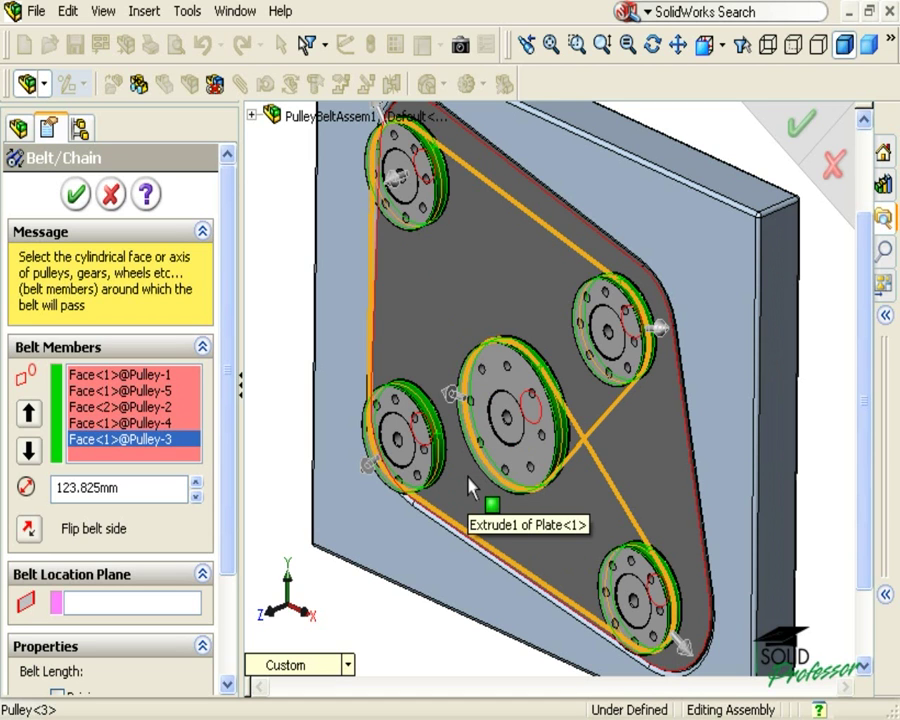
Step: Flip the belt side on the large central pulley so the belt wraps around its opposite side without crossing itself
{"action": "left_click", "coordinate": [451, 396]}
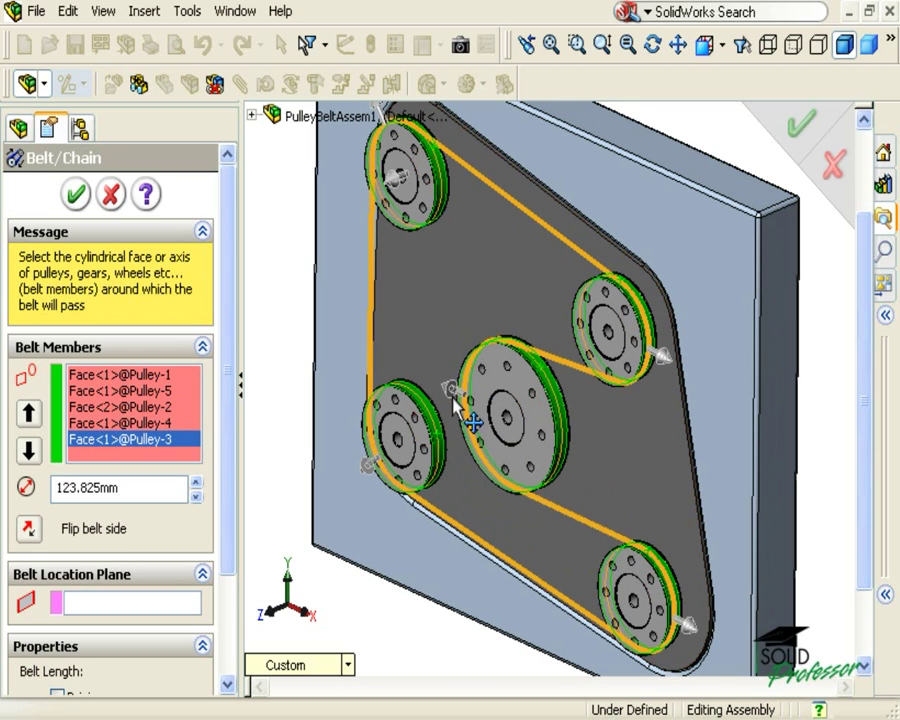
{"action": "left_click", "coordinate": [451, 396]}
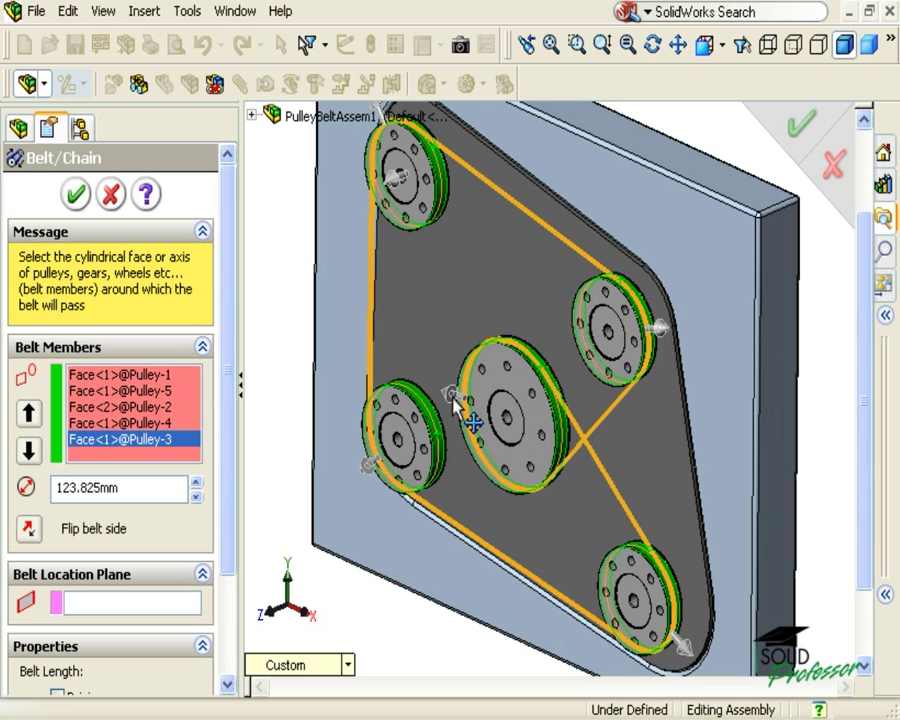
{"action": "left_click", "coordinate": [452, 396]}
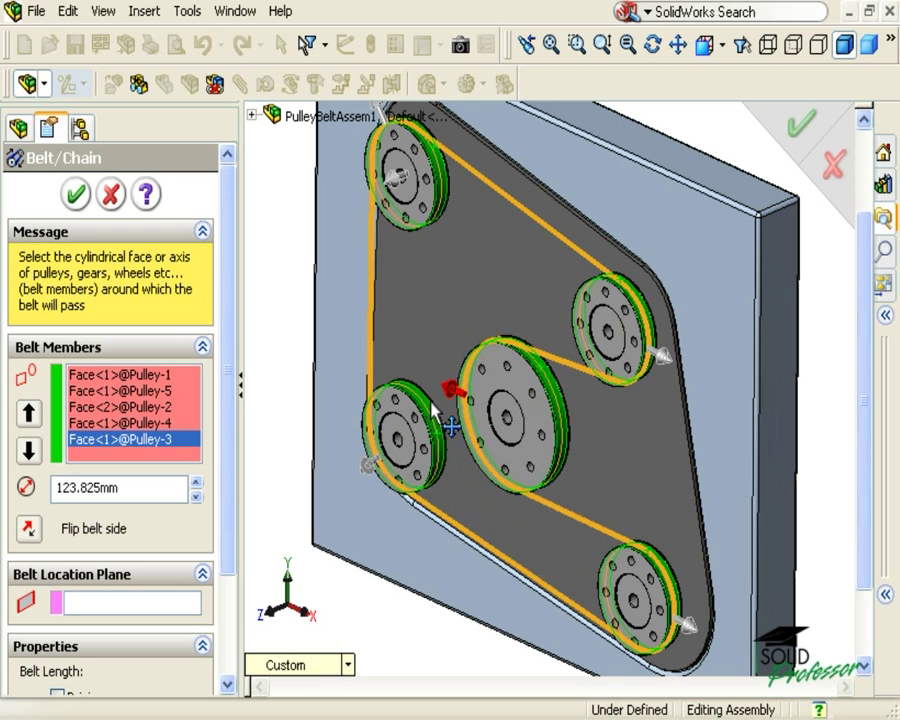
{"action": "left_click", "coordinate": [145, 406]}
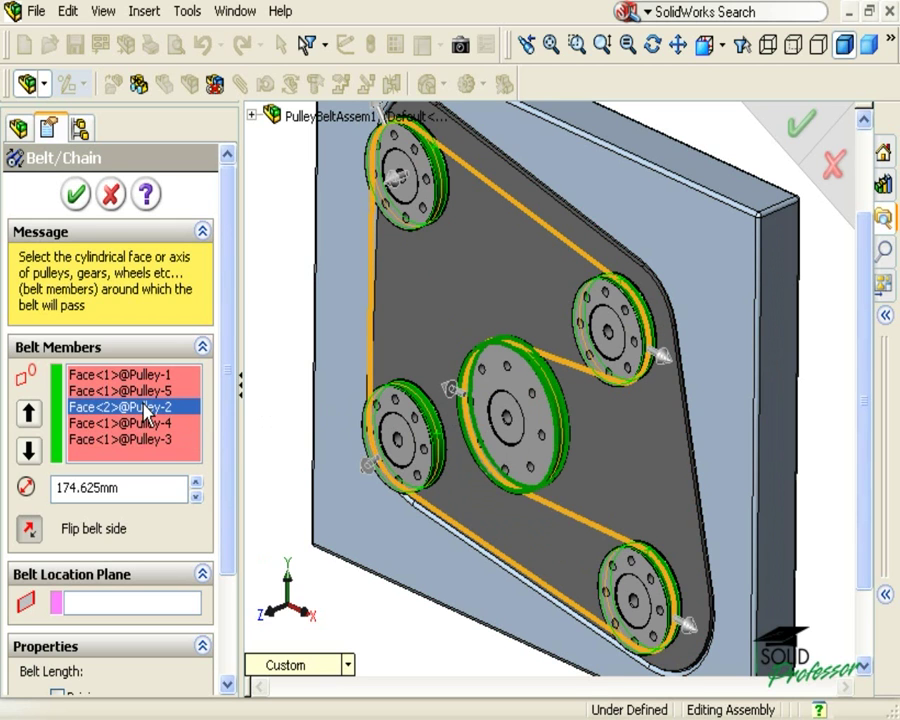
{"action": "left_click", "coordinate": [29, 530]}
{"action": "left_click", "coordinate": [29, 530]}
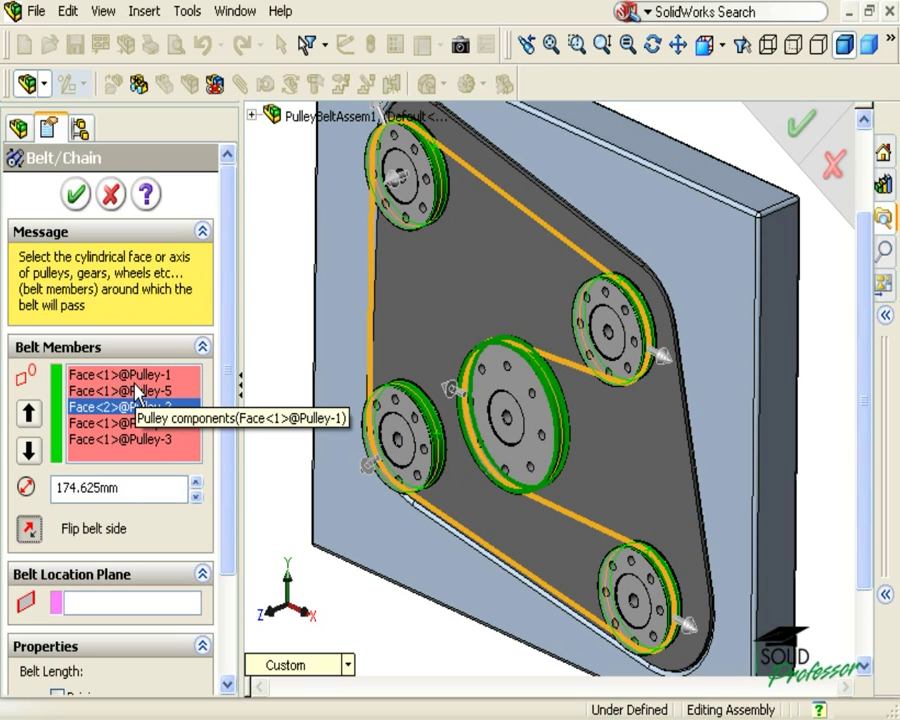
Step: Increase the belt diameter at Pulley-1 to 233.825 mm
{"action": "left_click", "coordinate": [140, 377]}
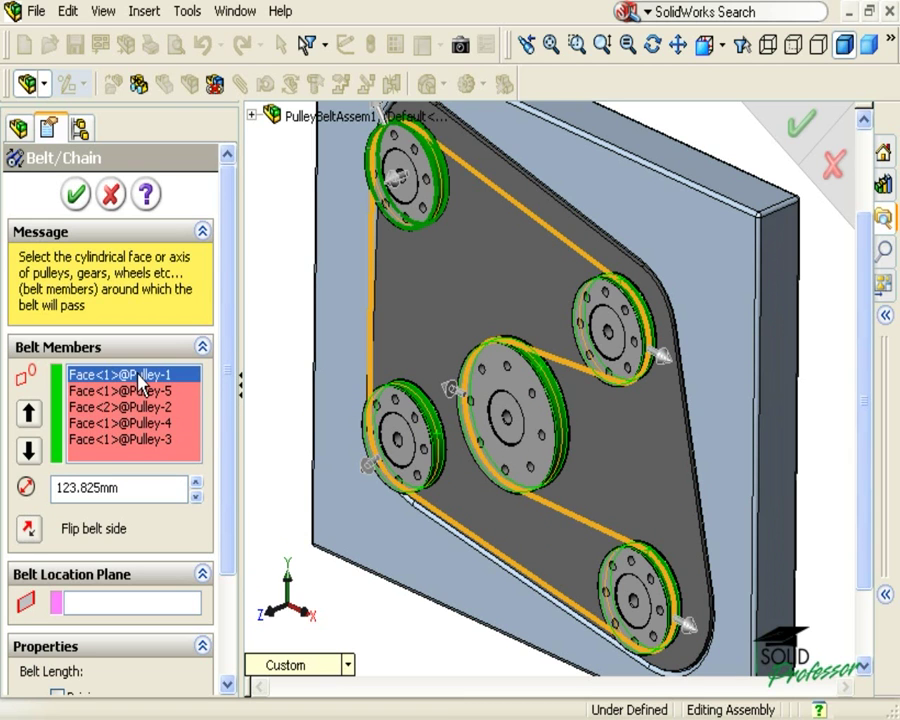
{"action": "left_click", "coordinate": [197, 484]}
{"action": "left_click", "coordinate": [197, 484]}
{"action": "left_click", "coordinate": [197, 484]}
{"action": "left_click", "coordinate": [197, 484]}
{"action": "left_click", "coordinate": [197, 484]}
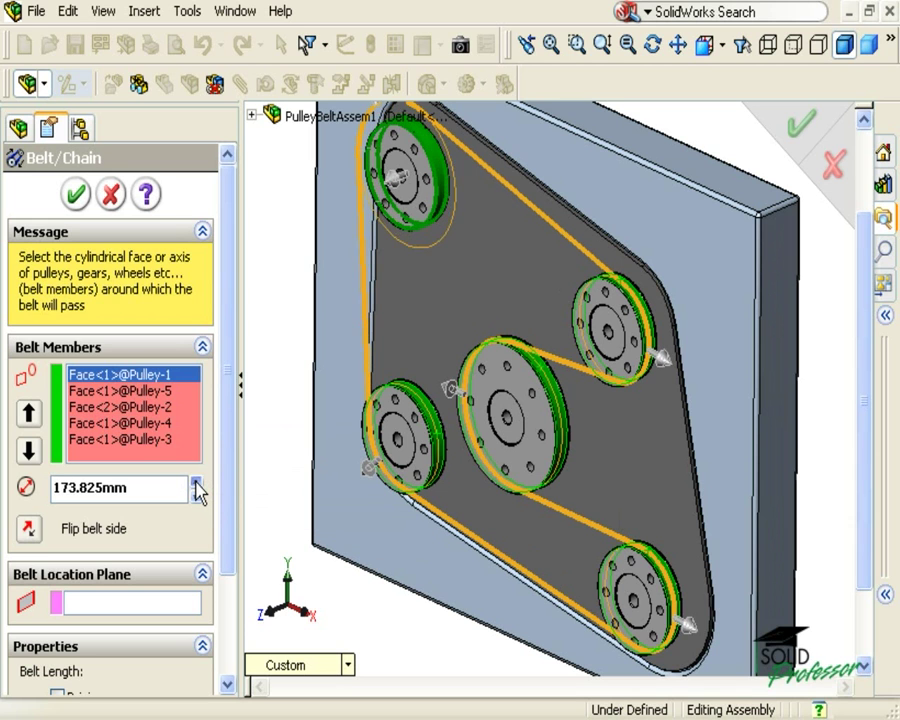
{"action": "left_click", "coordinate": [197, 484]}
{"action": "left_click", "coordinate": [197, 484]}
{"action": "left_click", "coordinate": [197, 484]}
{"action": "left_click", "coordinate": [197, 484]}
{"action": "left_click", "coordinate": [197, 484]}
{"action": "left_click", "coordinate": [197, 484]}
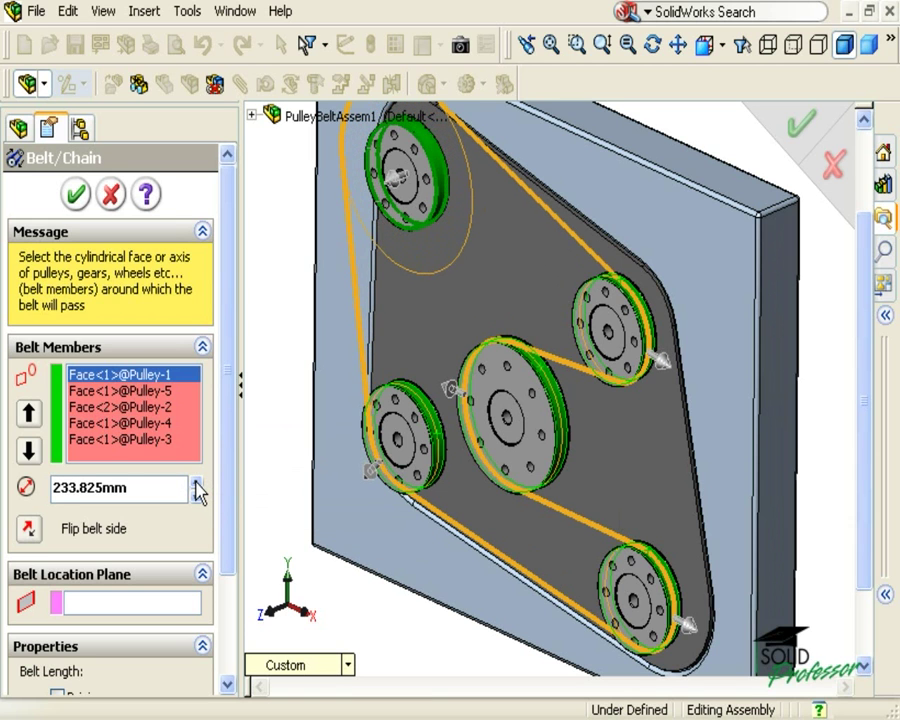
Step: Reset the belt diameter at Pulley-1 to the pulley's own diameter by entering 0
{"action": "left_click_drag", "start_coordinate": [215, 487], "coordinate": [25, 490]}
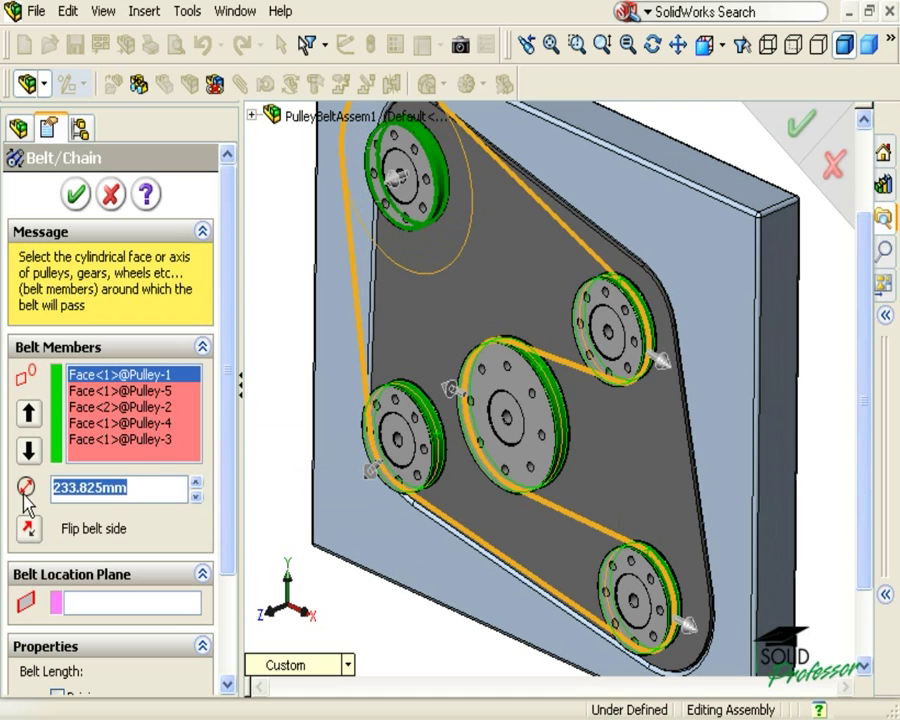
{"action": "type", "text": "0"}
{"action": "key", "text": "Return"}
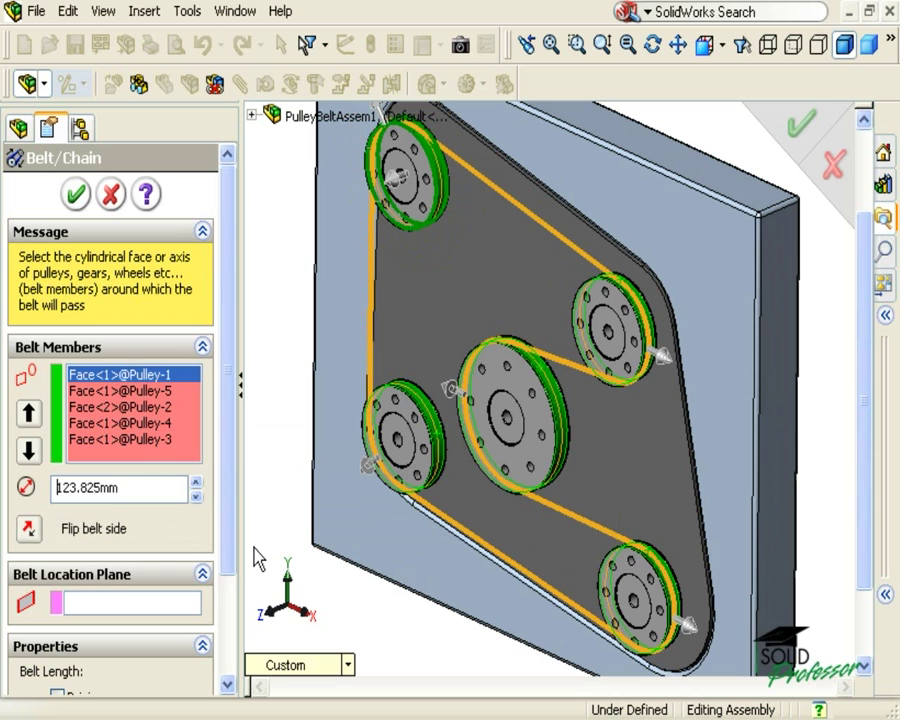
Step: Turn on the use of belt thickness and set the thickness to 5 mm
{"action": "left_click", "coordinate": [142, 612]}
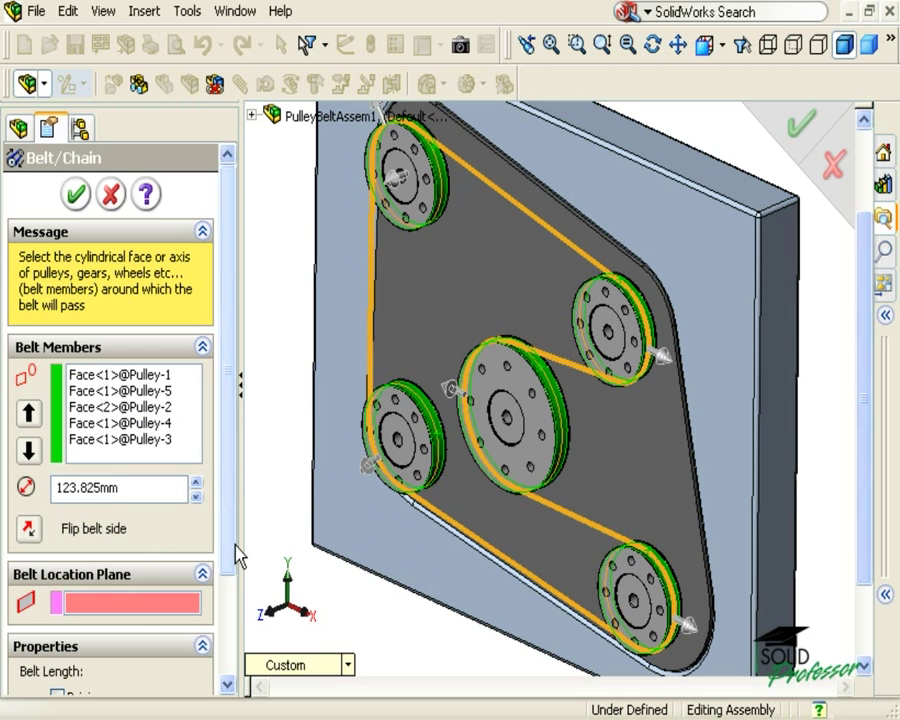
{"action": "left_click_drag", "start_coordinate": [227, 538], "coordinate": [224, 662]}
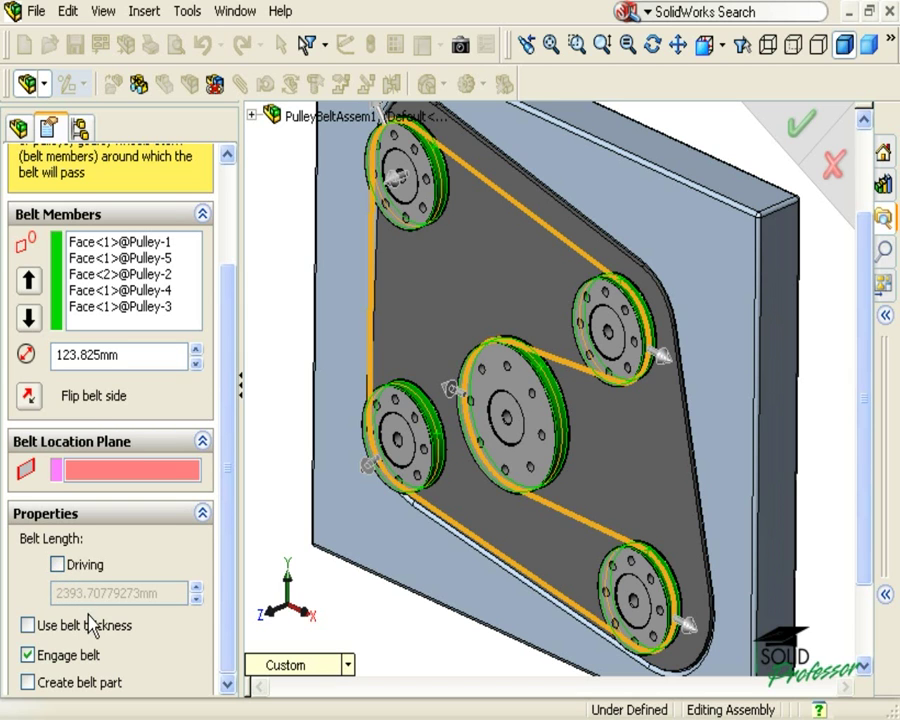
{"action": "left_click", "coordinate": [28, 626]}
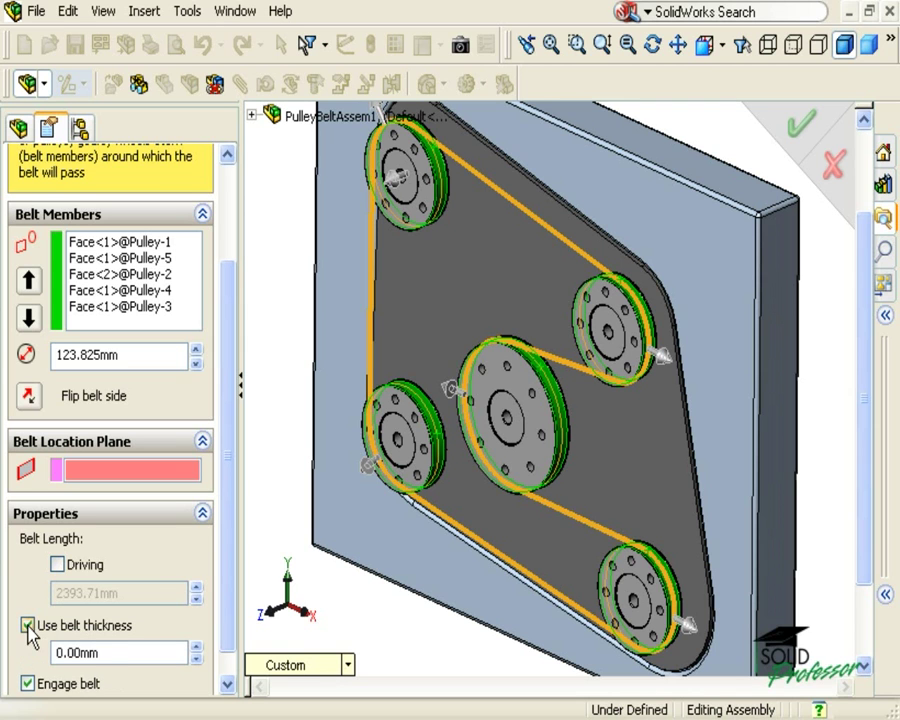
{"action": "left_click_drag", "start_coordinate": [113, 652], "coordinate": [48, 660]}
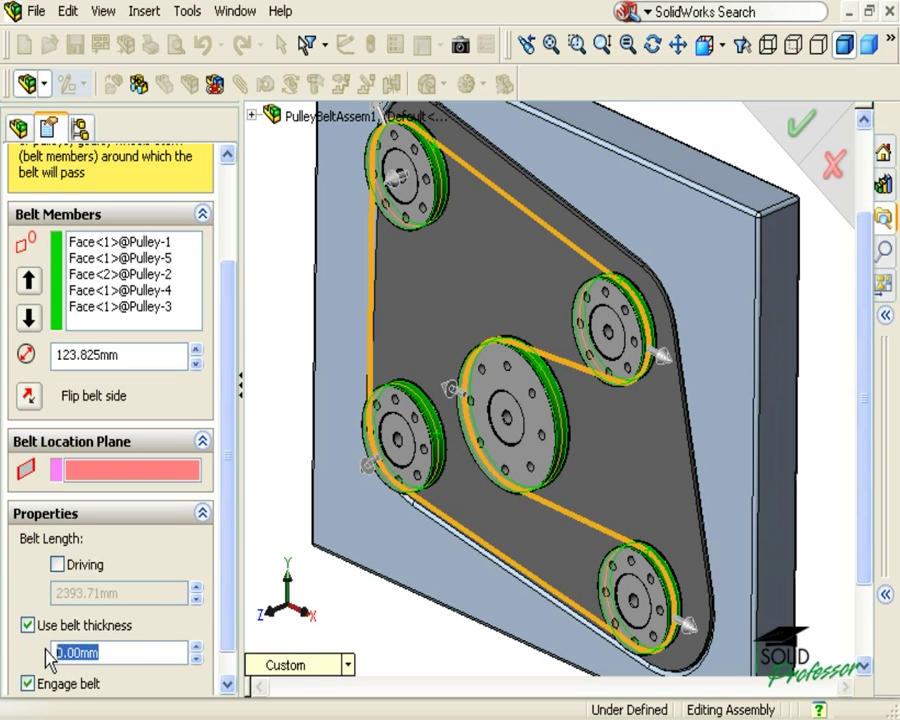
{"action": "type", "text": "5"}
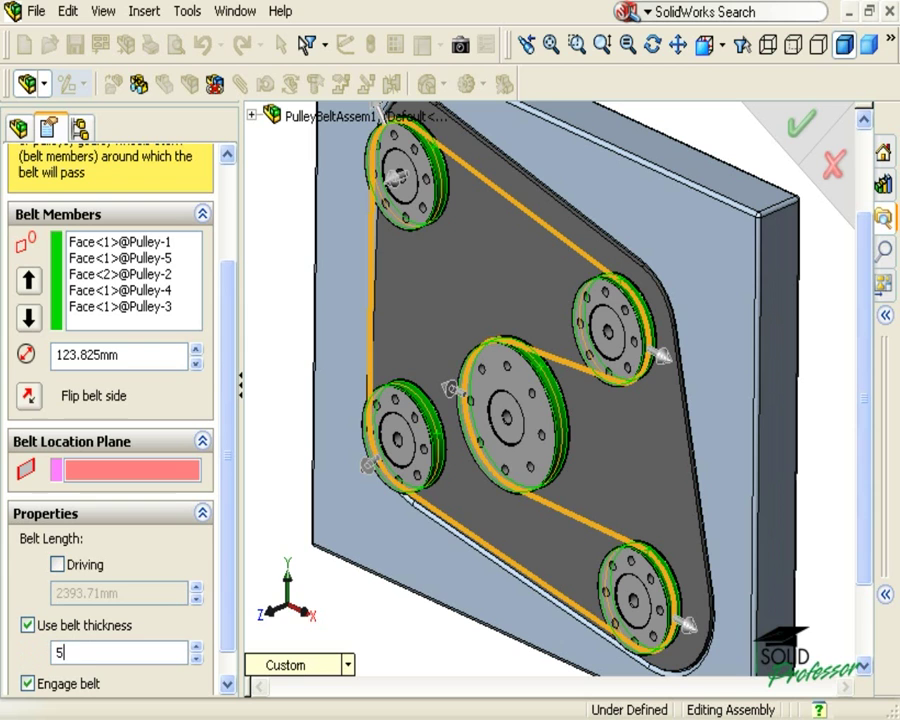
{"action": "key", "text": "Return"}
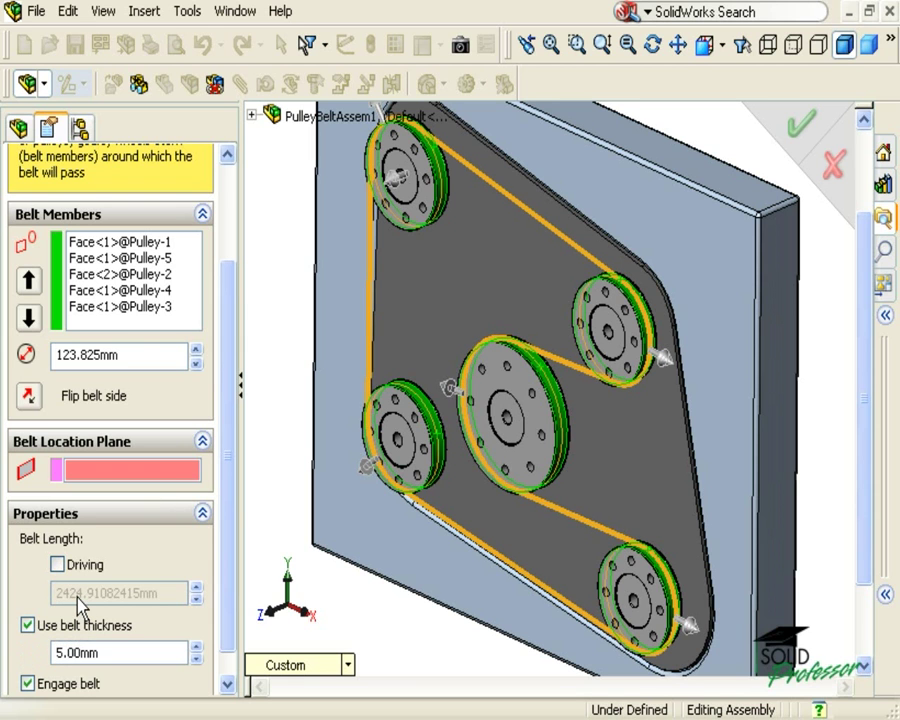
Step: Keep the belt engaged, enable creation of a belt part, and finish the feature, saving the part as Belt1.SLDPRT in the Belt-Chain Assy Feature folder
{"action": "scroll", "coordinate": [231, 620], "scroll_direction": "down", "scroll_amount": 1}
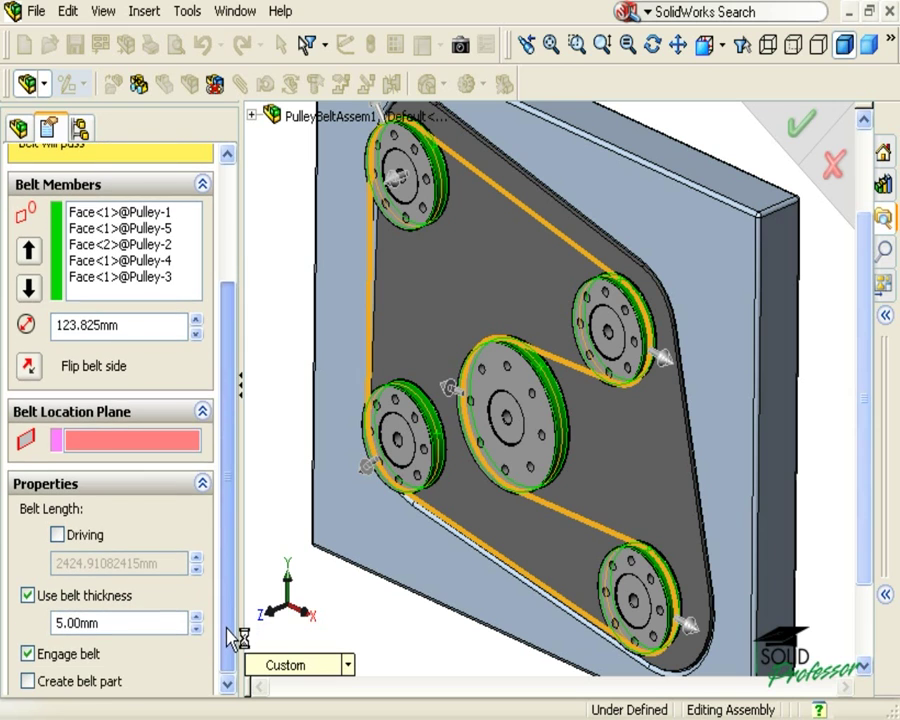
{"action": "left_click", "coordinate": [28, 654]}
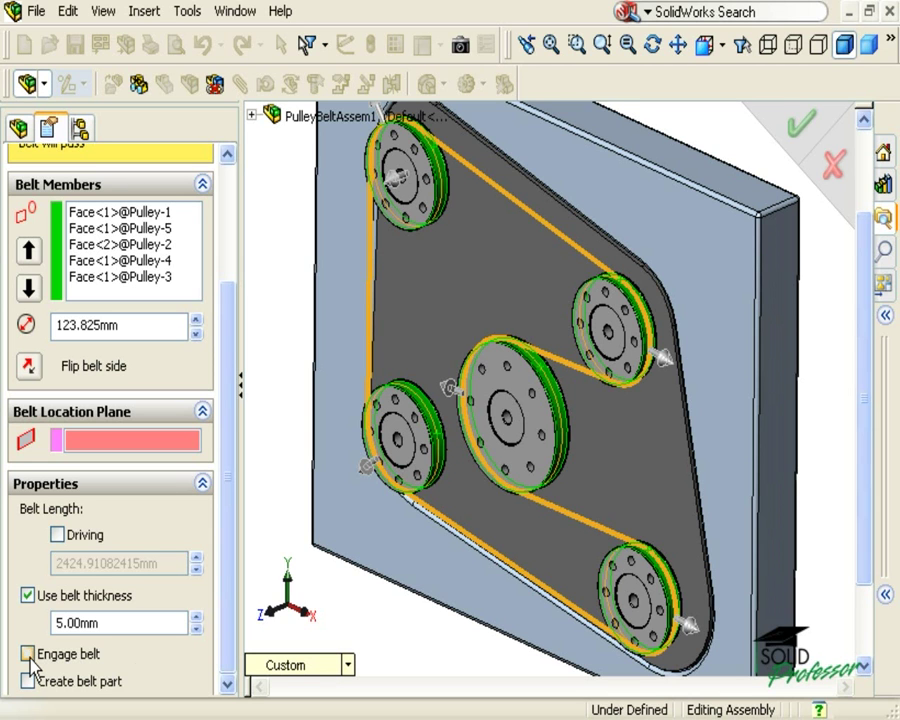
{"action": "left_click", "coordinate": [28, 655]}
{"action": "left_click_drag", "start_coordinate": [225, 529], "coordinate": [233, 380]}
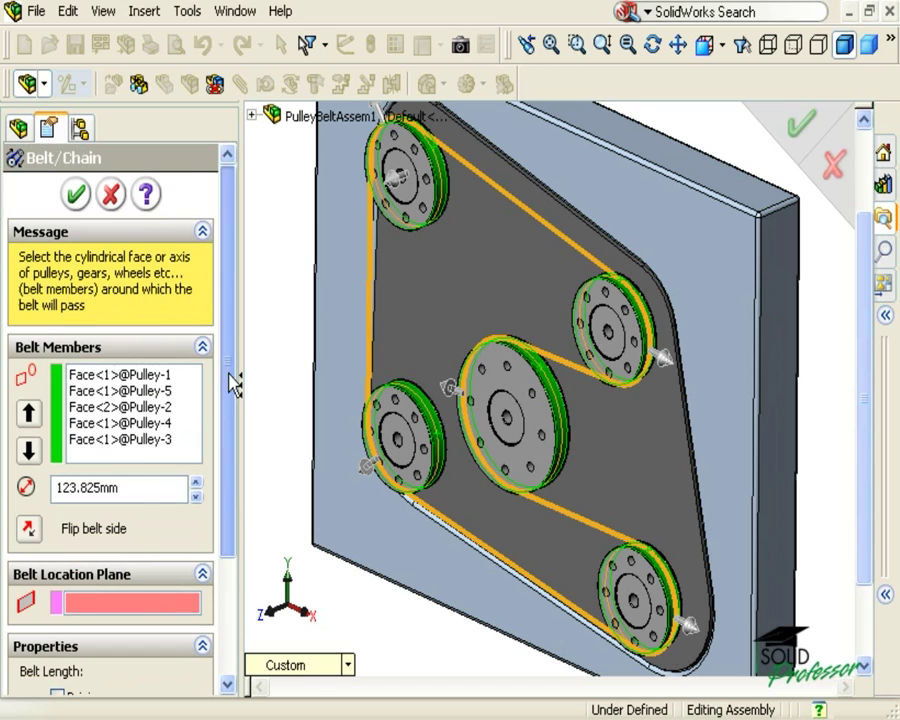
{"action": "left_click", "coordinate": [76, 194]}
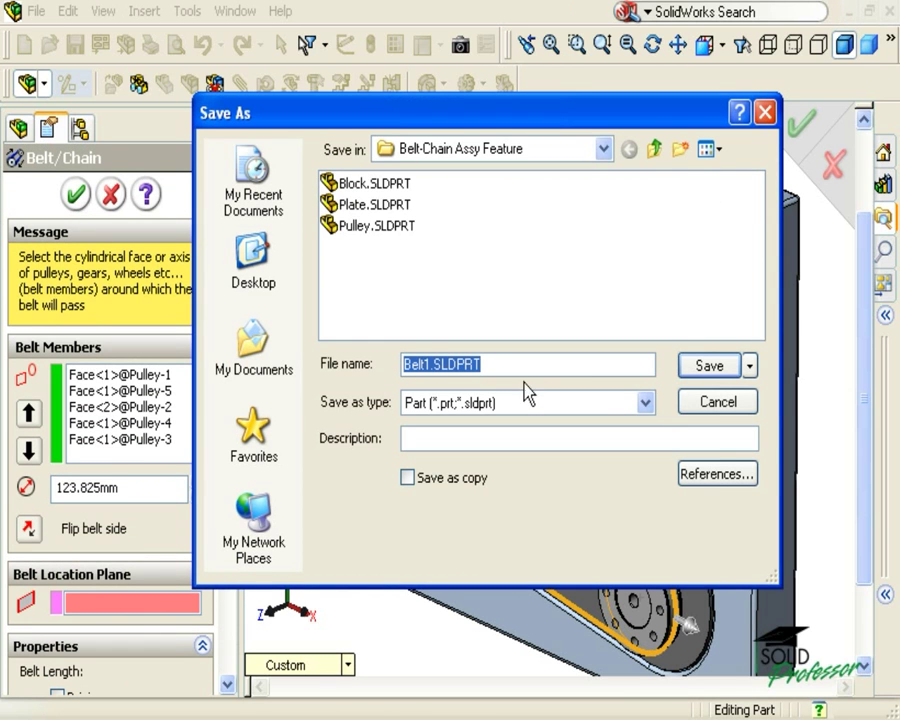
{"action": "left_click", "coordinate": [704, 372]}
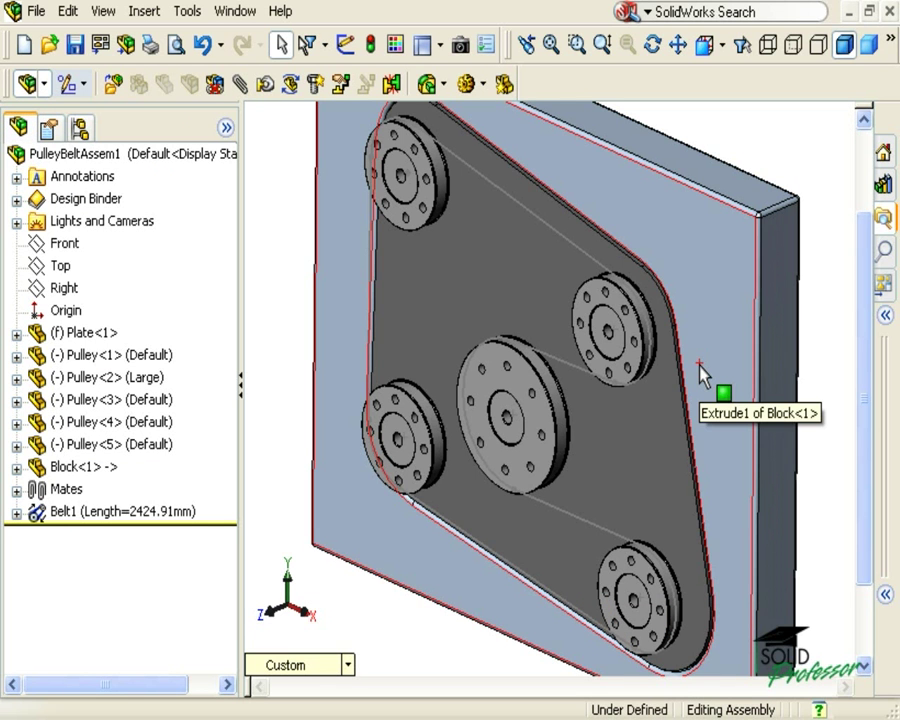
Step: Rotate Pulley<3> at the plate's lower-left corner to test that the belt drives the other pulleys
{"action": "left_click", "coordinate": [397, 408]}
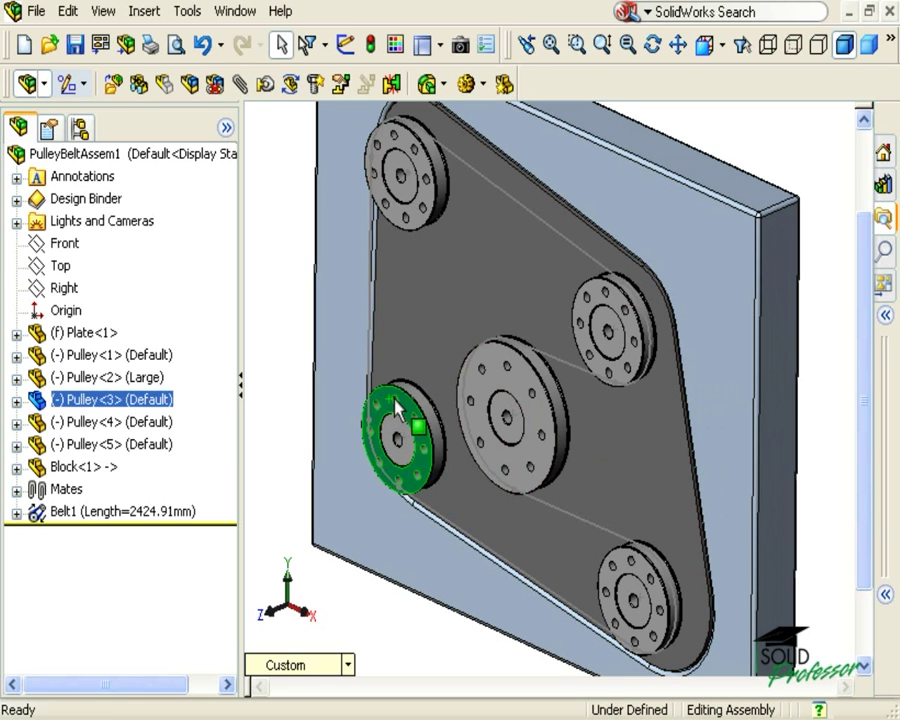
{"action": "mouse_move", "coordinate": [397, 408]}
{"action": "right_mouse_down"}
{"action": "mouse_move", "coordinate": [416, 408]}
{"action": "mouse_move", "coordinate": [422, 470]}
{"action": "mouse_move", "coordinate": [408, 482]}
{"action": "mouse_move", "coordinate": [378, 475]}
{"action": "mouse_move", "coordinate": [368, 446]}
{"action": "mouse_move", "coordinate": [376, 400]}
{"action": "mouse_move", "coordinate": [397, 400]}
{"action": "right_mouse_up"}
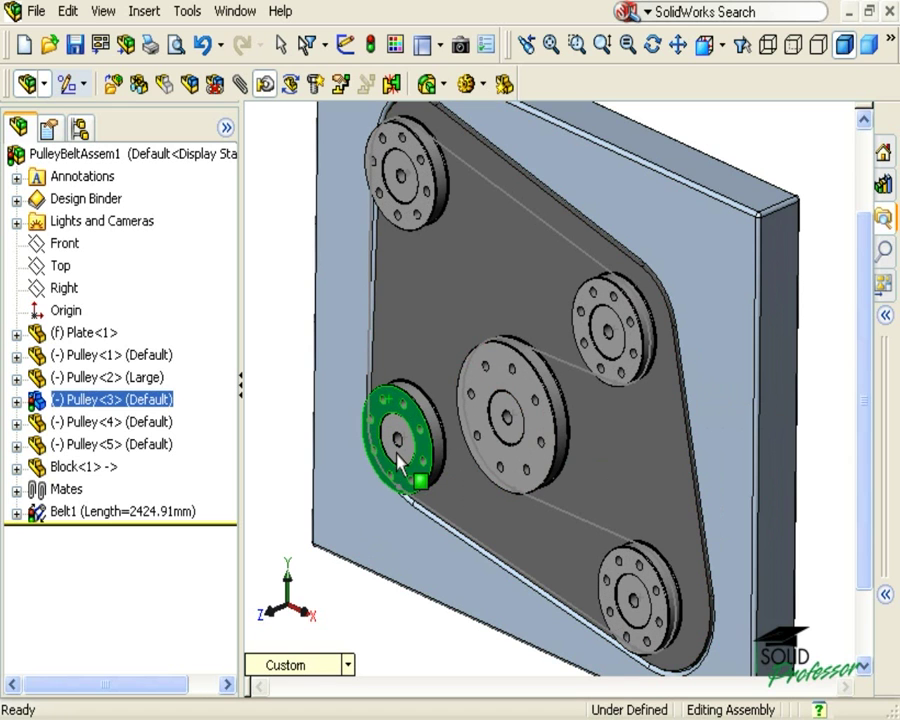
{"action": "key", "text": "Escape"}
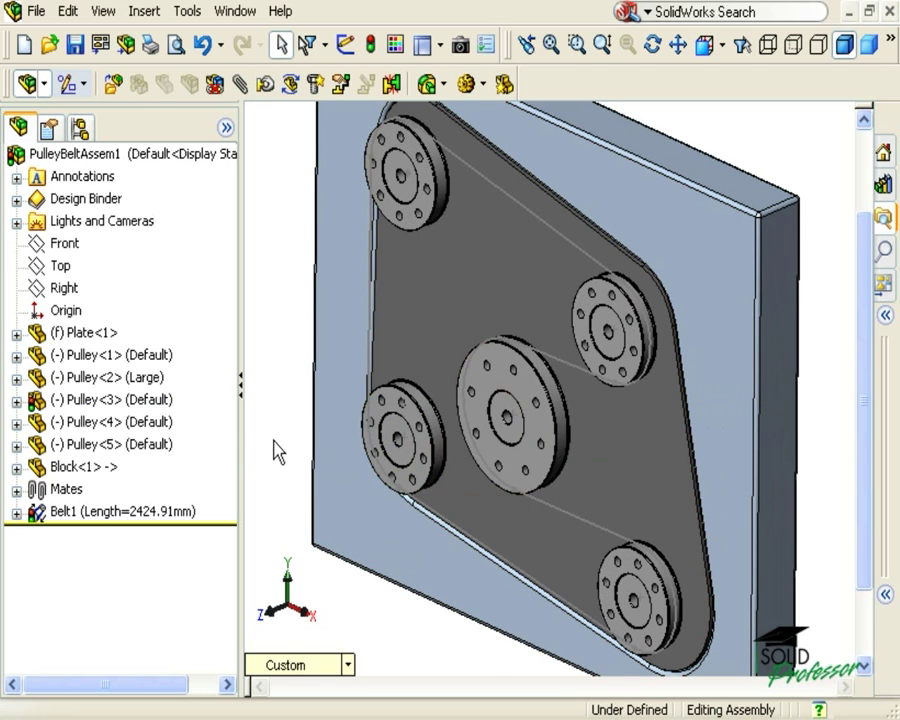
Step: Examine the belt mates created under BeltMates1 in the assembly's mates, and collapse the mates list again
{"action": "left_click", "coordinate": [16, 489]}
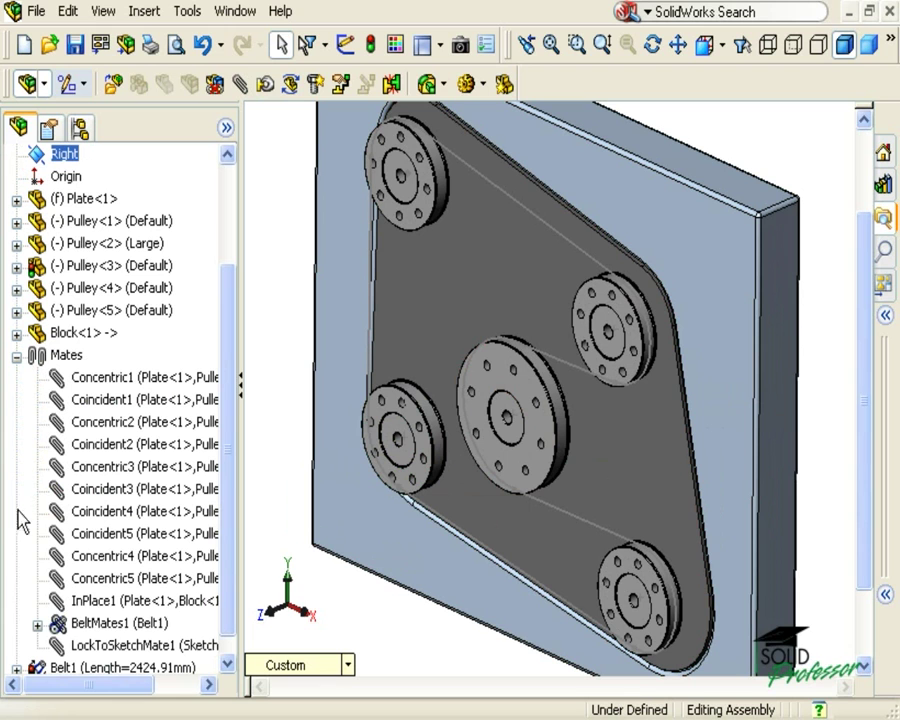
{"action": "left_click", "coordinate": [37, 623]}
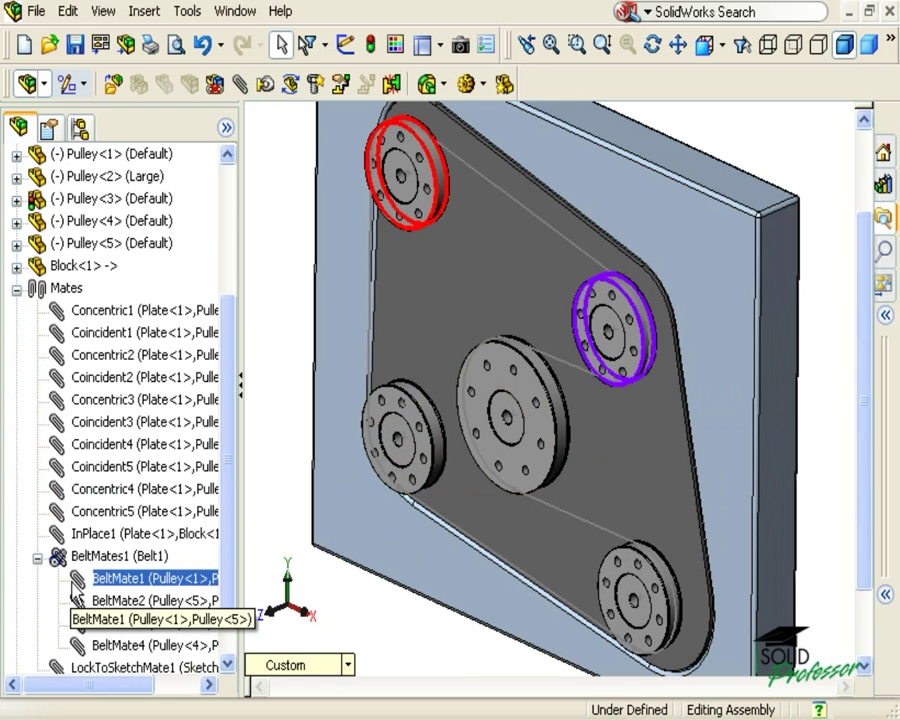
{"action": "left_click", "coordinate": [86, 557]}
{"action": "left_click", "coordinate": [17, 289]}
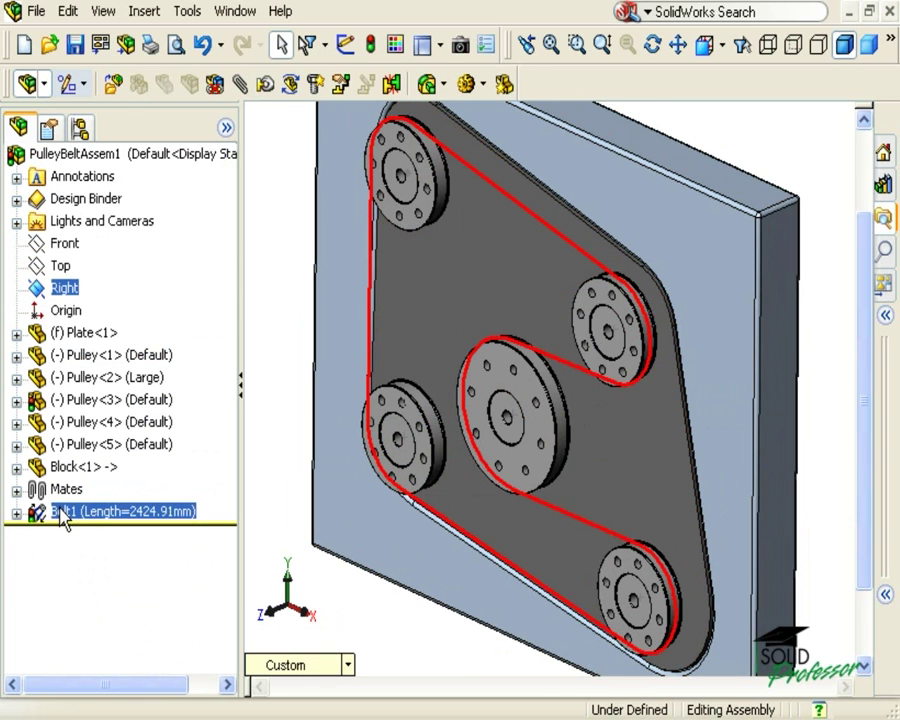
Step: Expand the Belt1 feature to show its sketch and belt part, and bring up the commands available for the feature
{"action": "left_click", "coordinate": [16, 513]}
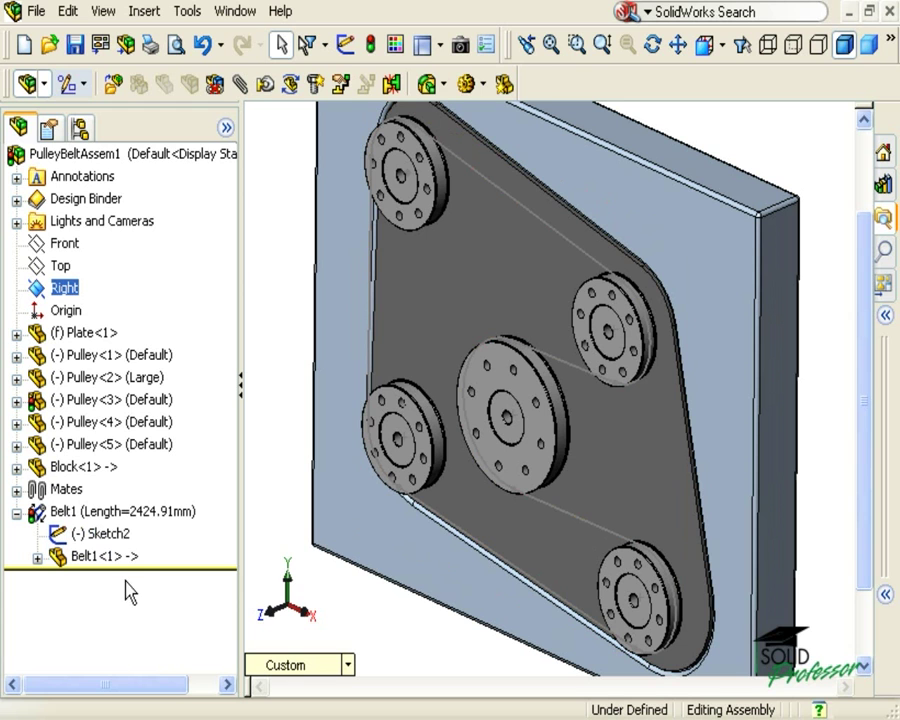
{"action": "right_click", "coordinate": [59, 516]}
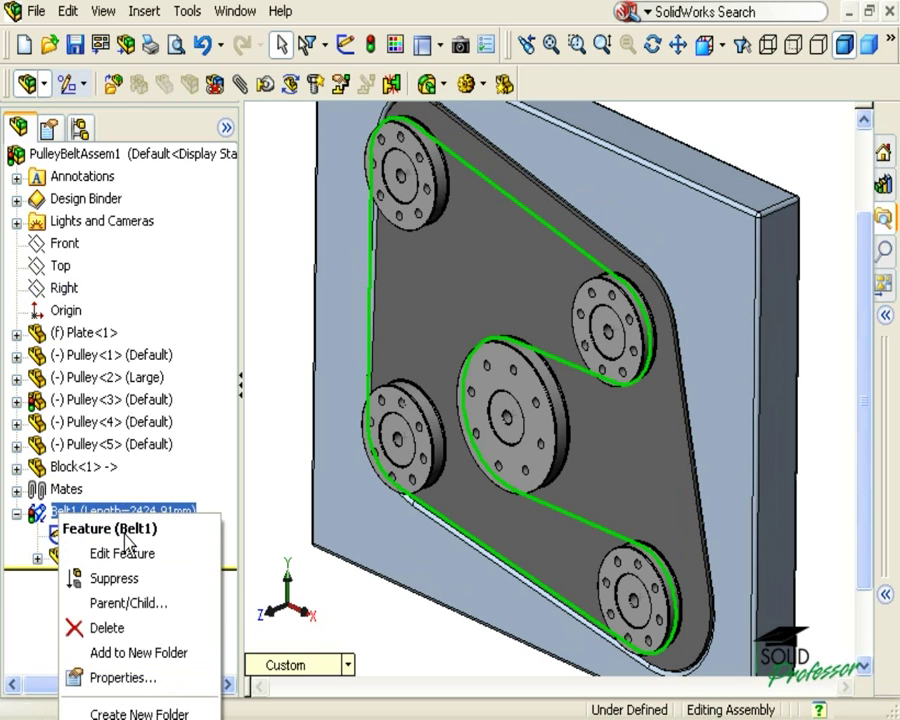